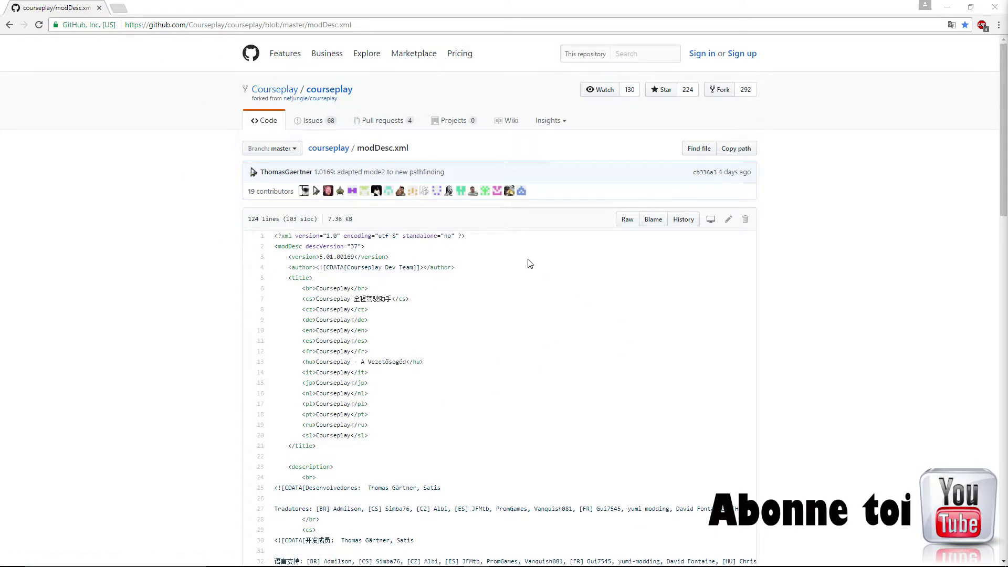
- Go to the courseplay repository's main page and download the master branch as a ZIP file
click(330, 149)
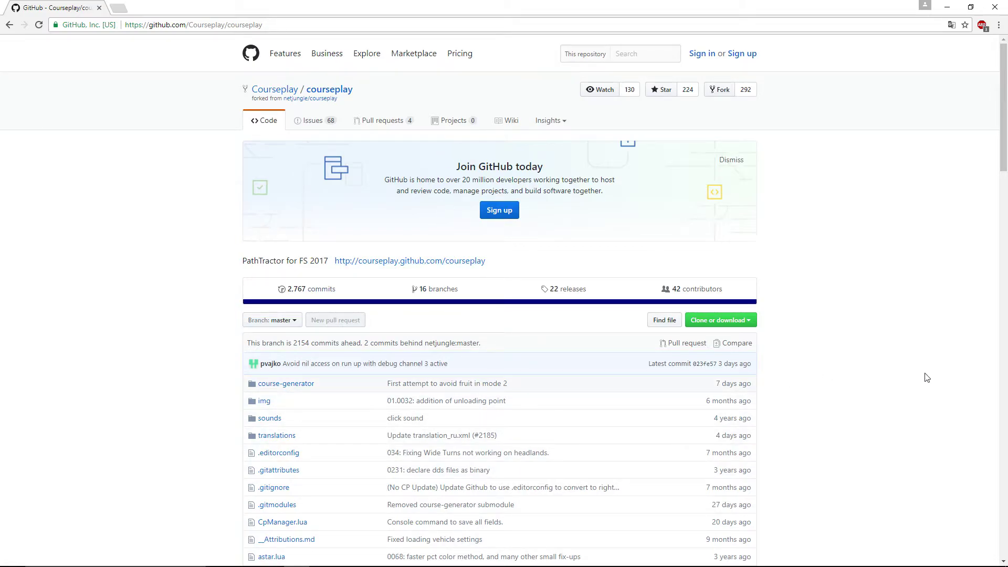
scroll(393, 402, down, 3)
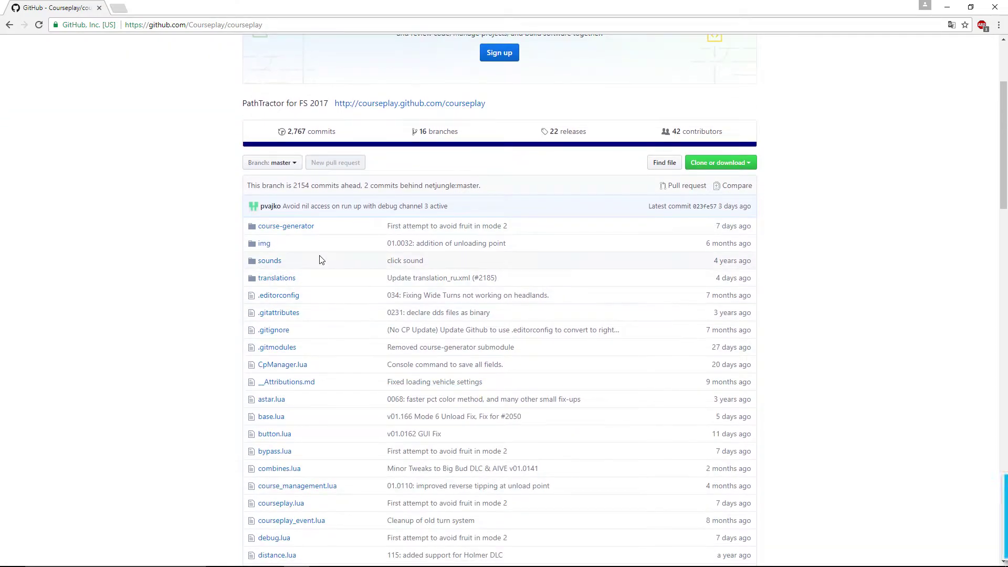
scroll(301, 402, down, 8)
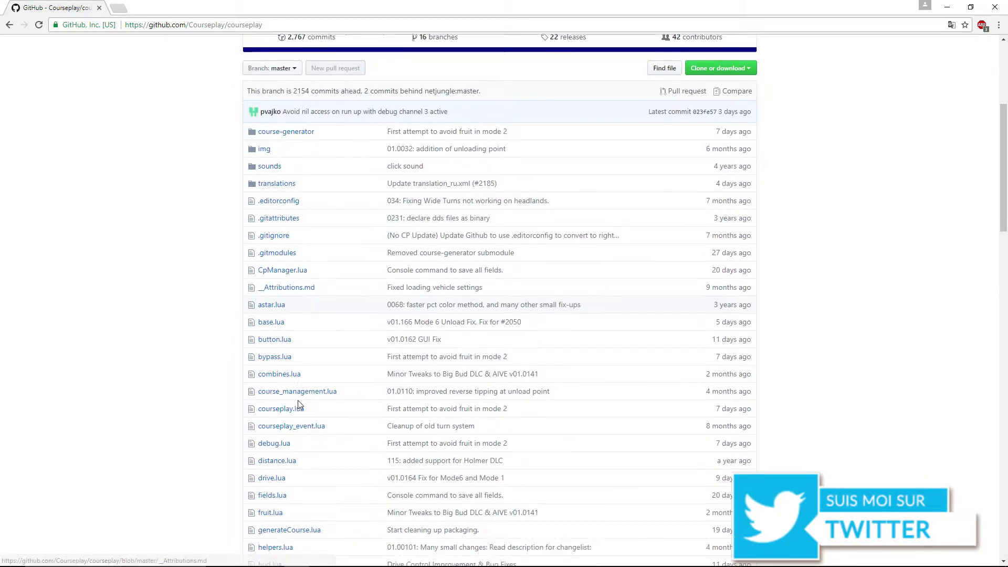
scroll(299, 405, up, 3)
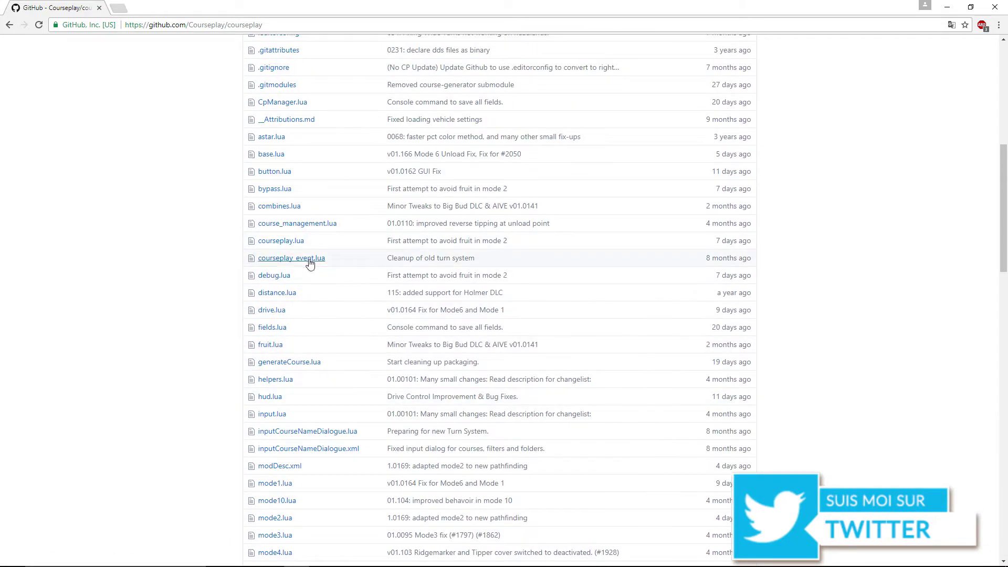
scroll(304, 315, down, 13)
scroll(383, 272, up, 15)
scroll(390, 268, up, 6)
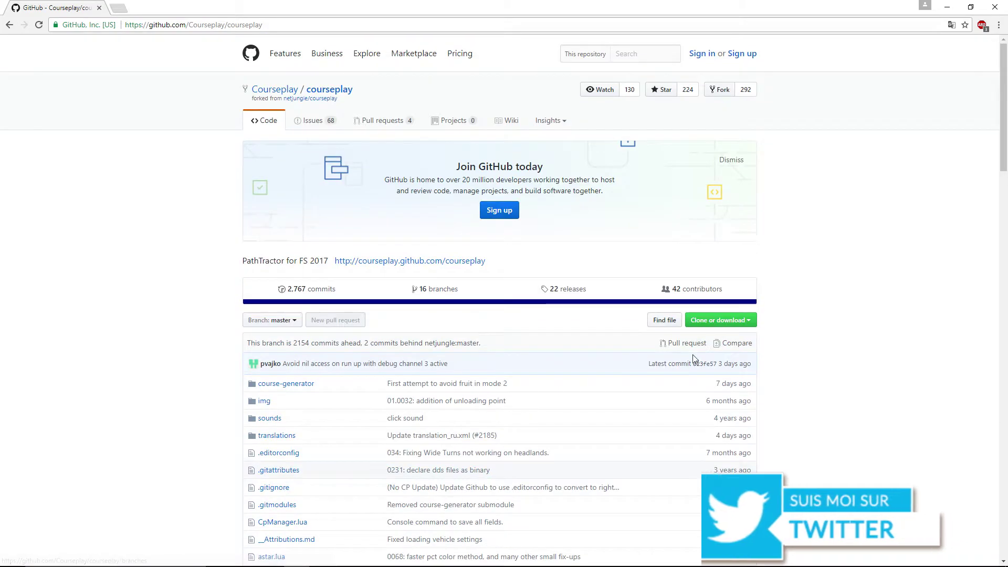
click(741, 325)
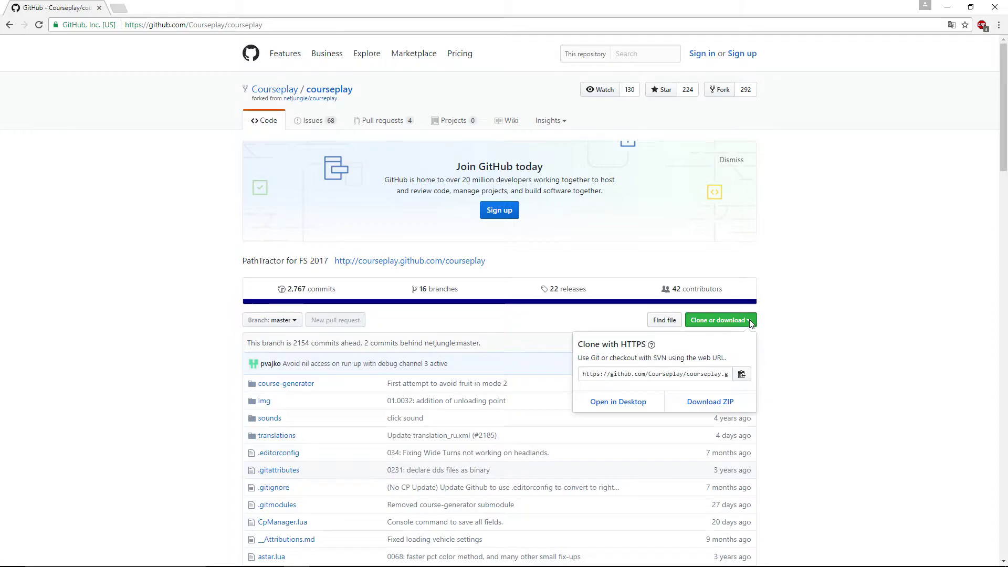
click(698, 402)
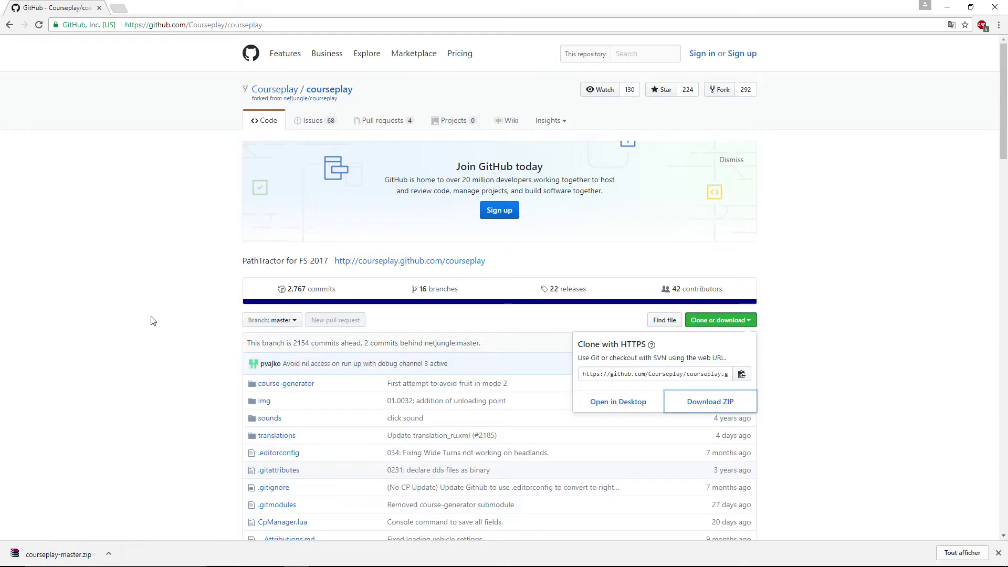
click(159, 295)
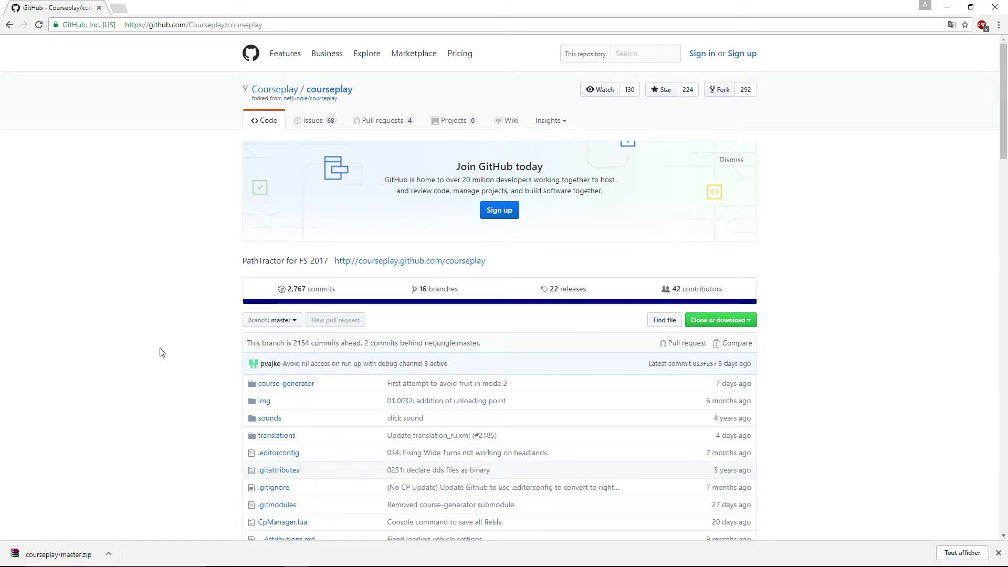
- Open the downloaded courseplay-master.zip in WinRAR and dismiss the trial notice
click(80, 552)
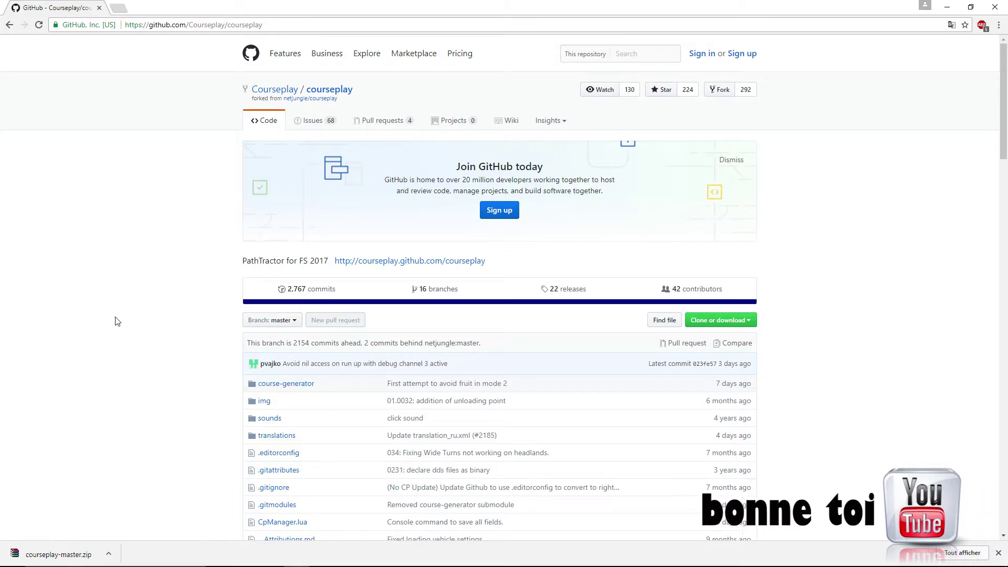
click(58, 554)
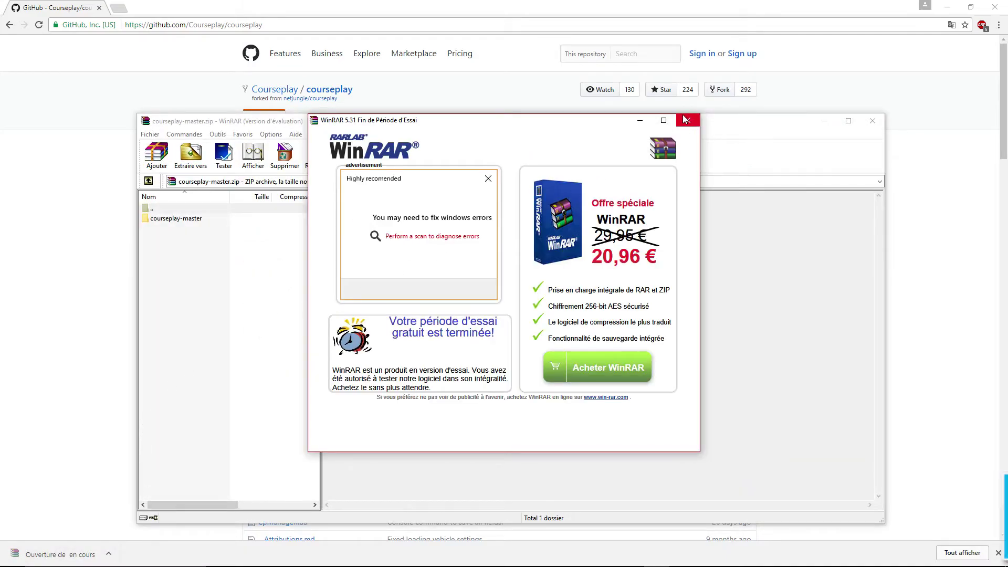
click(688, 120)
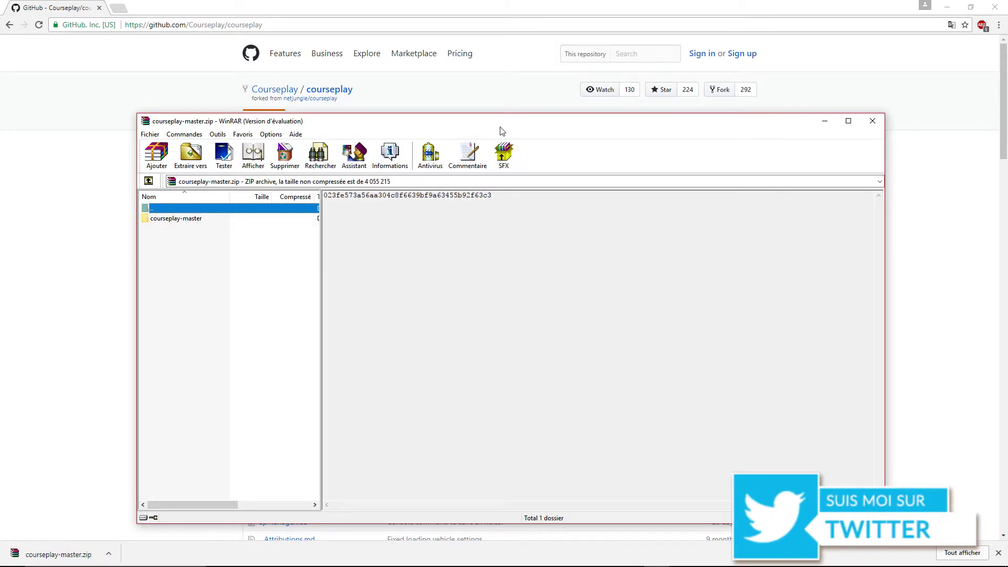
- Extract the courseplay-master folder from the archive onto the desktop and close the archive
click(947, 7)
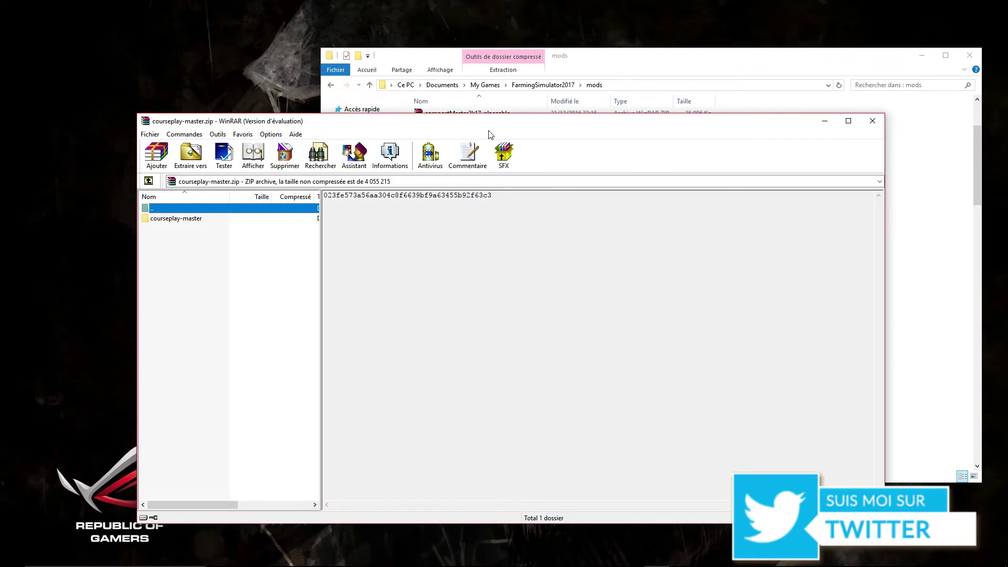
drag(491, 125, 644, 89)
drag(349, 184, 149, 242)
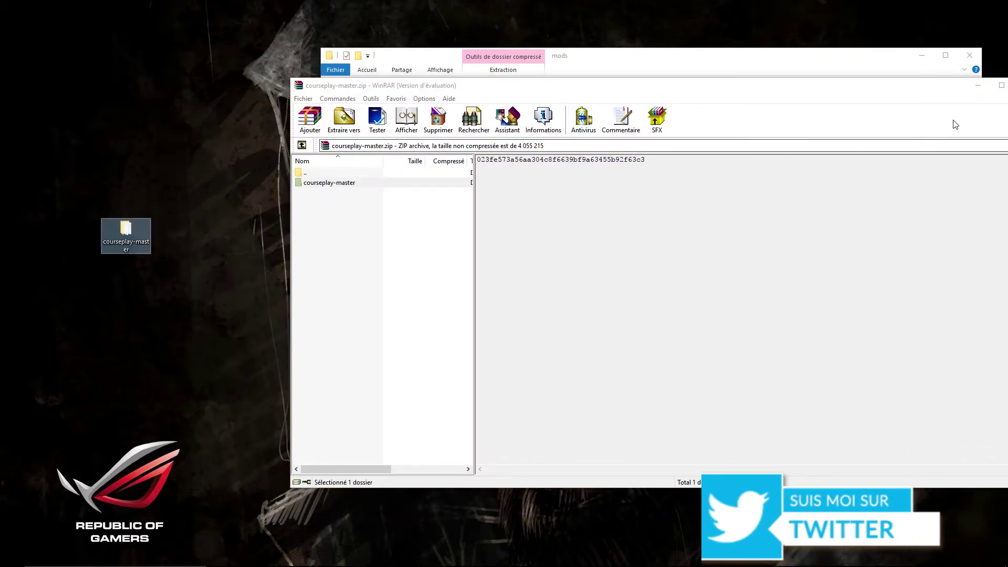
drag(930, 85, 837, 118)
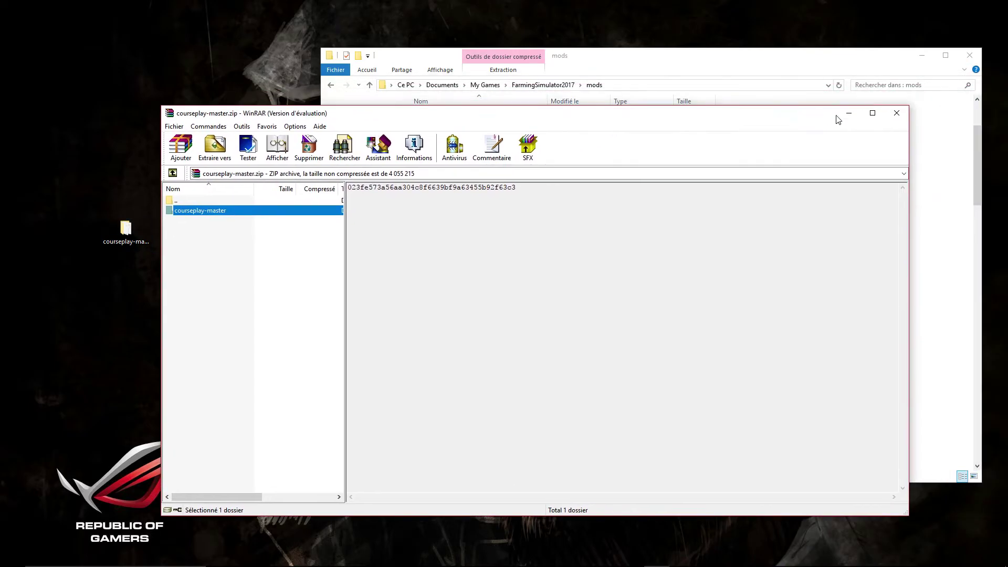
click(900, 116)
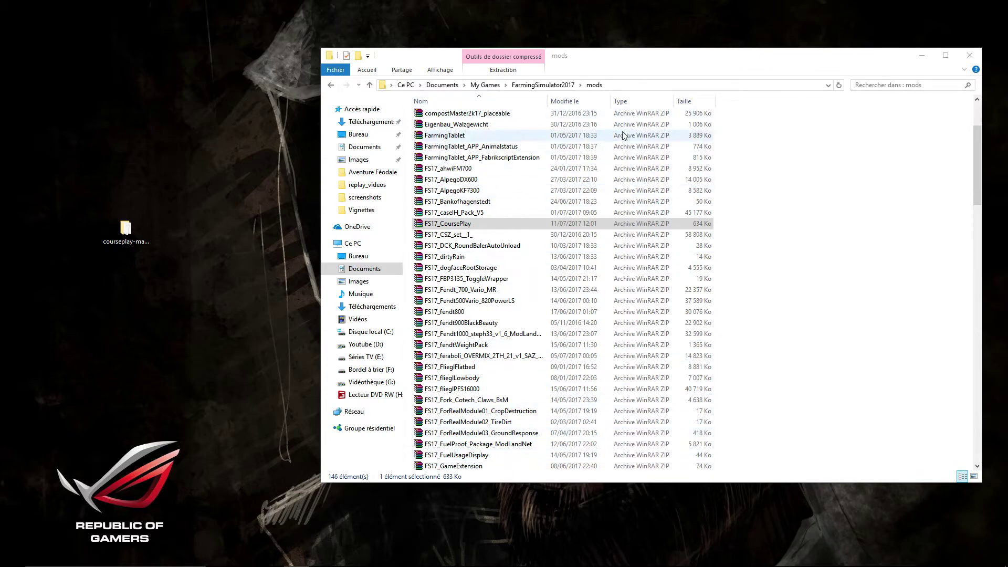
- Open the extracted courseplay-master folder on the desktop and compare its contents with the repository's file list in Chrome
drag(651, 61, 588, 118)
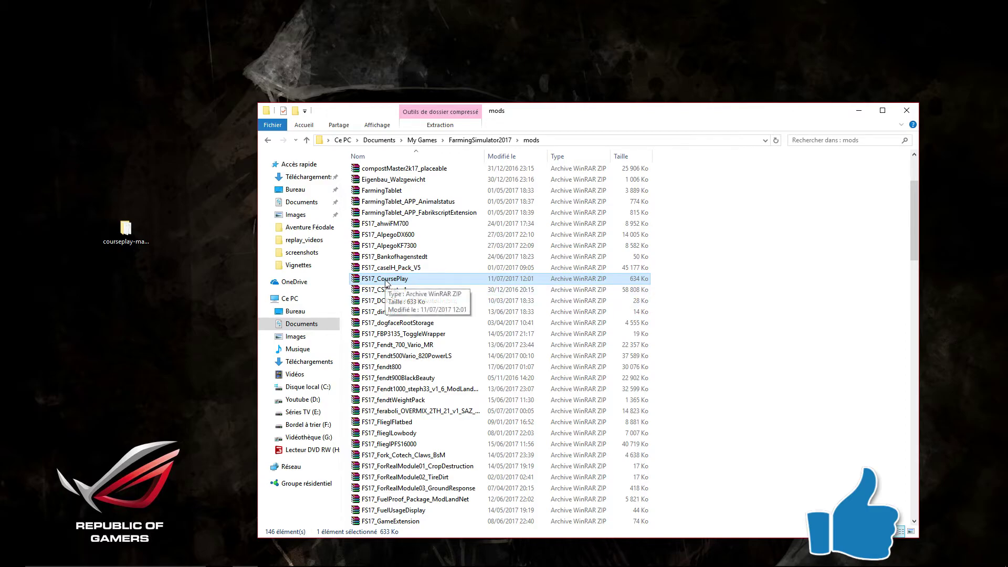
double_click(126, 231)
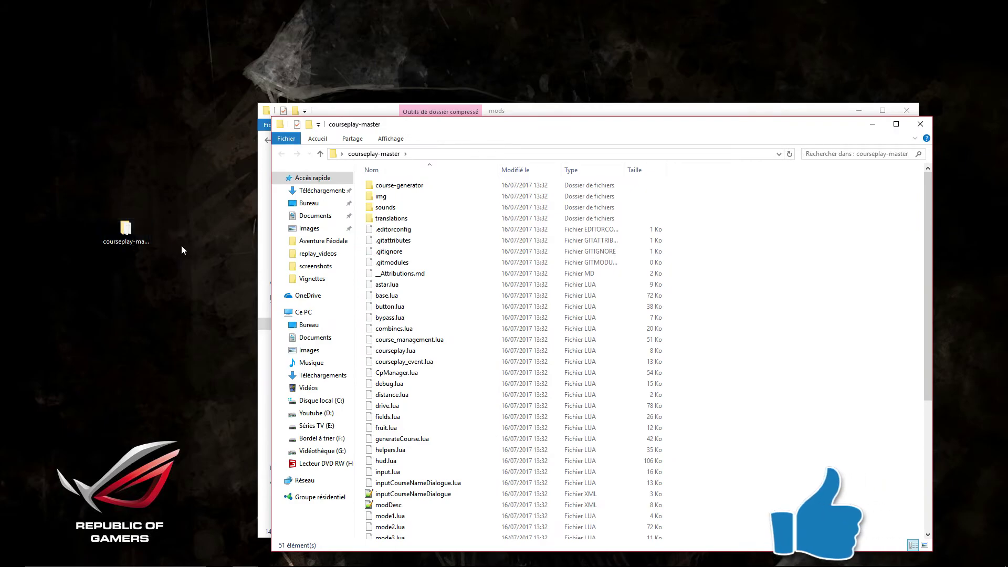
scroll(394, 231, down, 6)
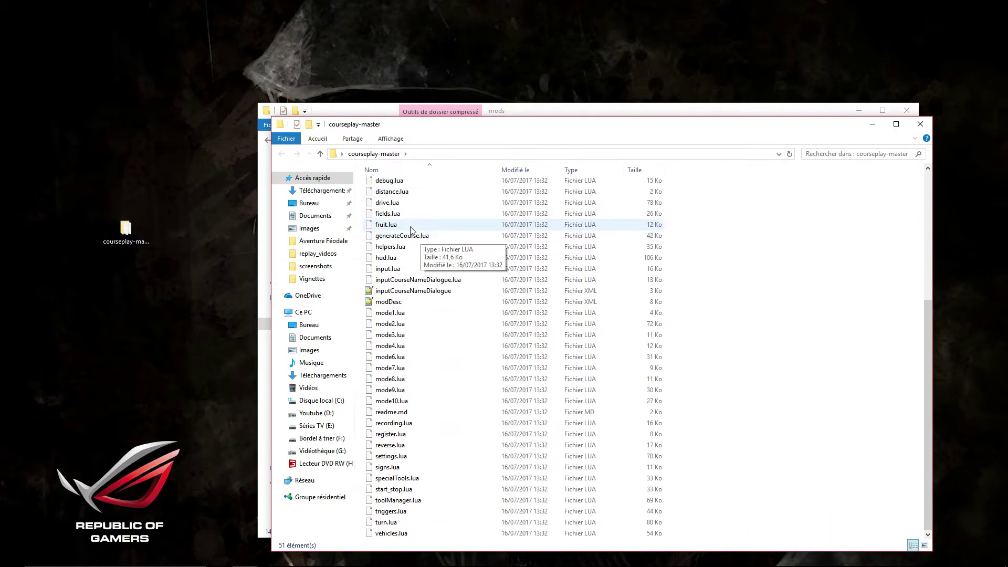
mouse_move(220, 564)
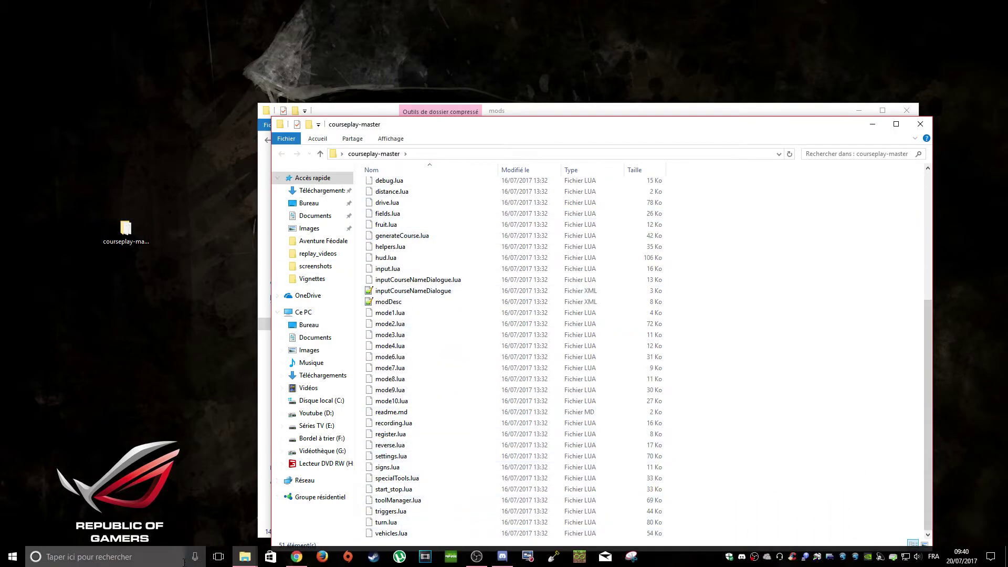
click(297, 556)
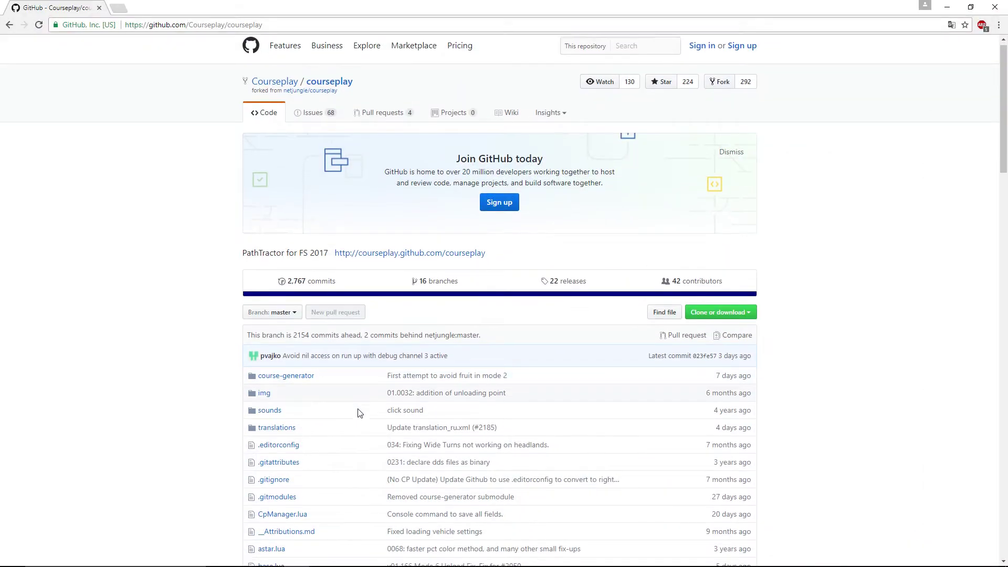
scroll(310, 198, down, 3)
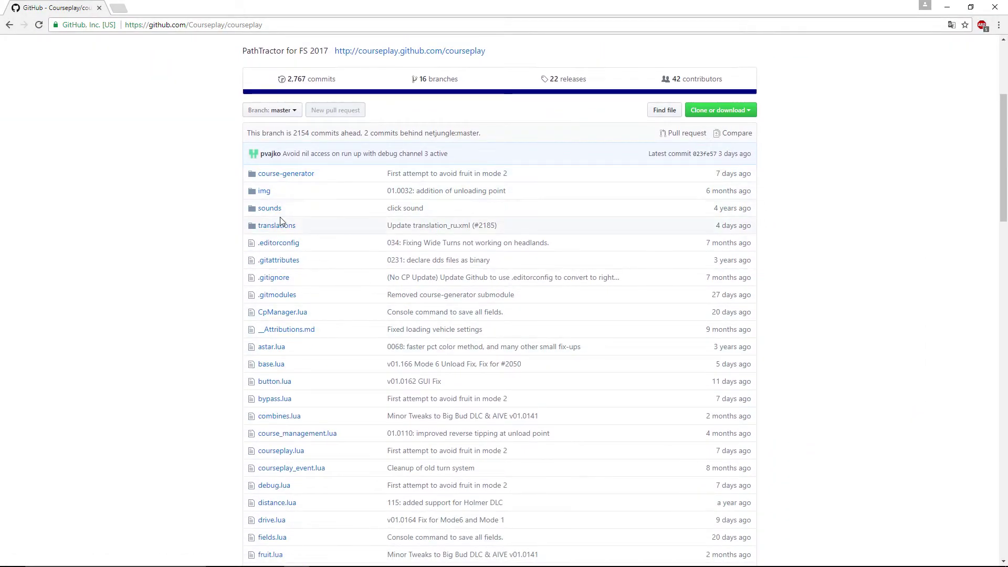
click(948, 10)
scroll(417, 299, up, 5)
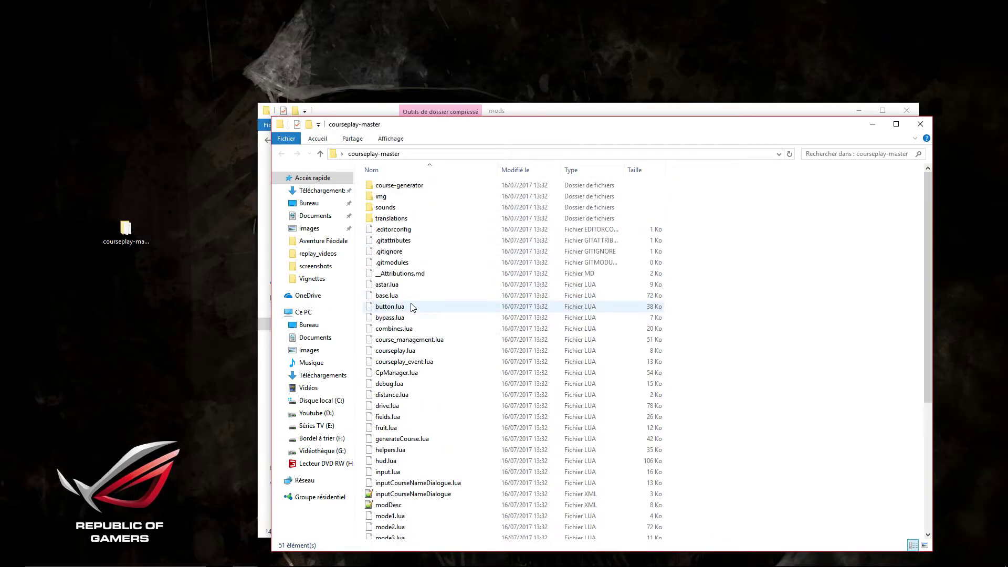
scroll(399, 258, down, 6)
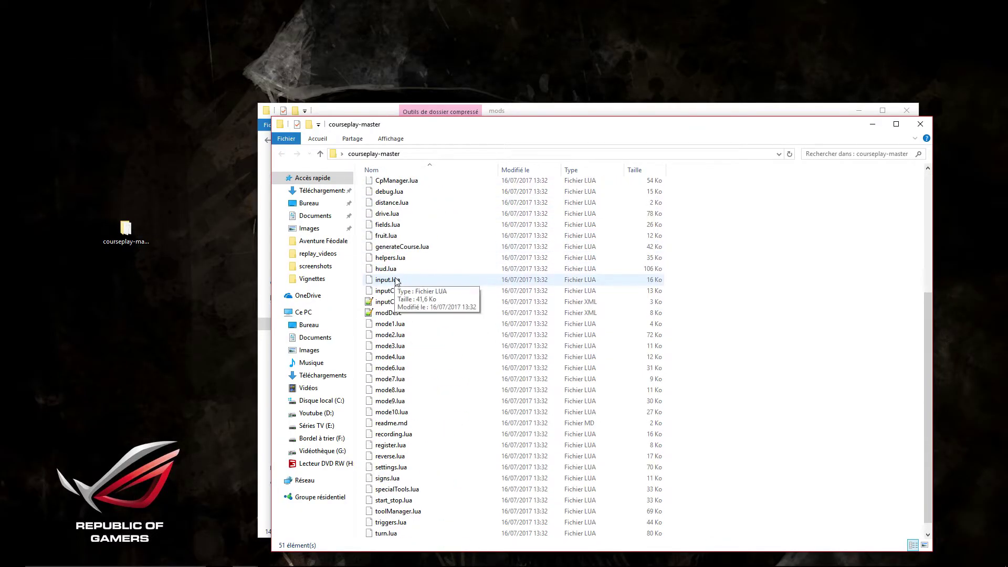
scroll(476, 242, up, 6)
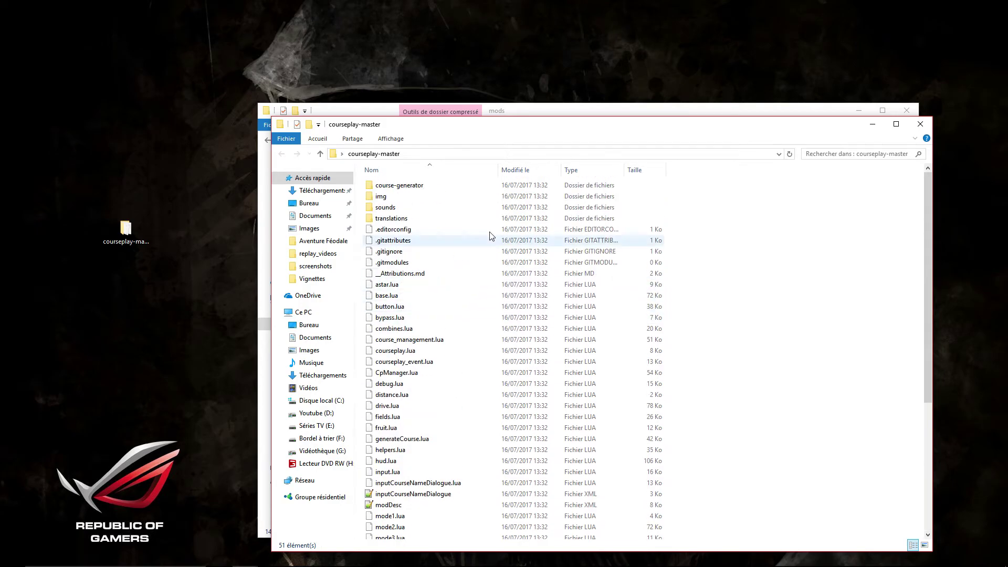
click(402, 187)
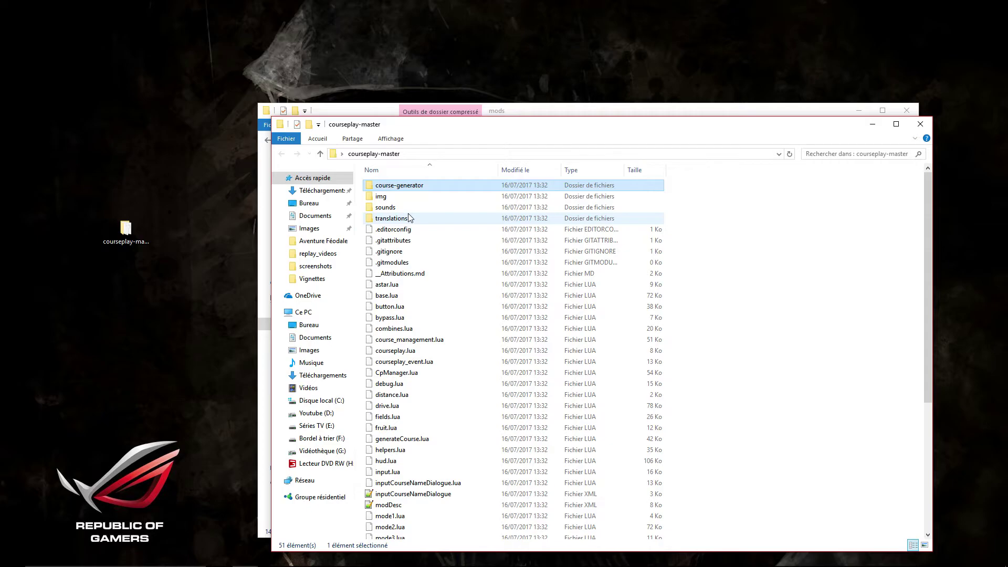
key(ctrl+a)
right_click(409, 215)
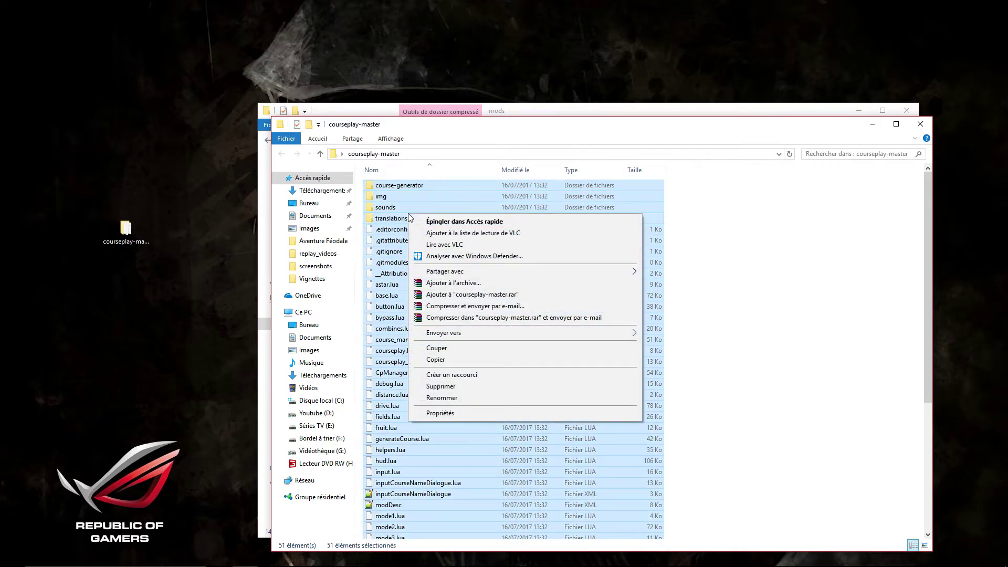
click(454, 283)
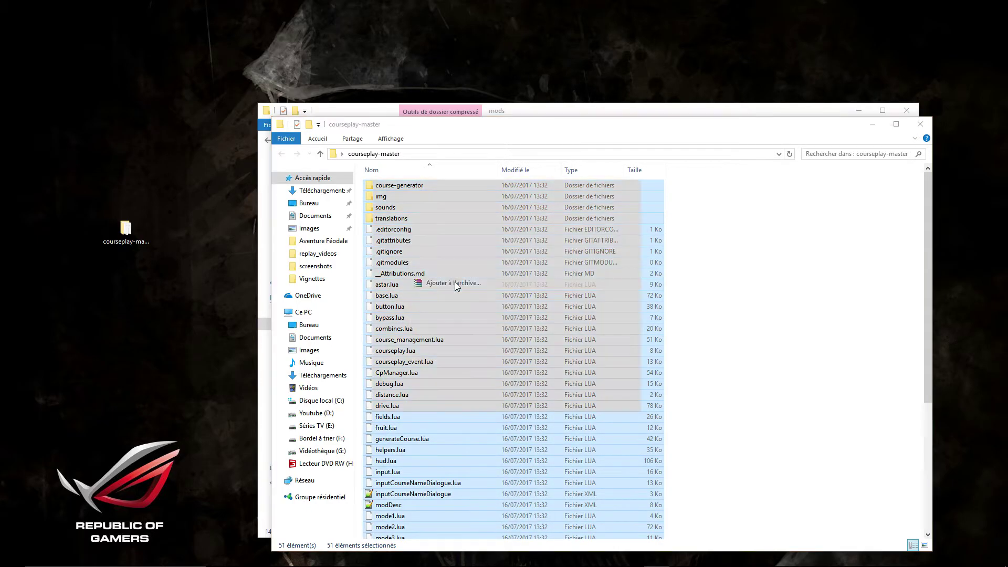
- Copy the file name of the existing FS17_CoursePlay archive in the mods folder and close the courseplay-master window
click(621, 106)
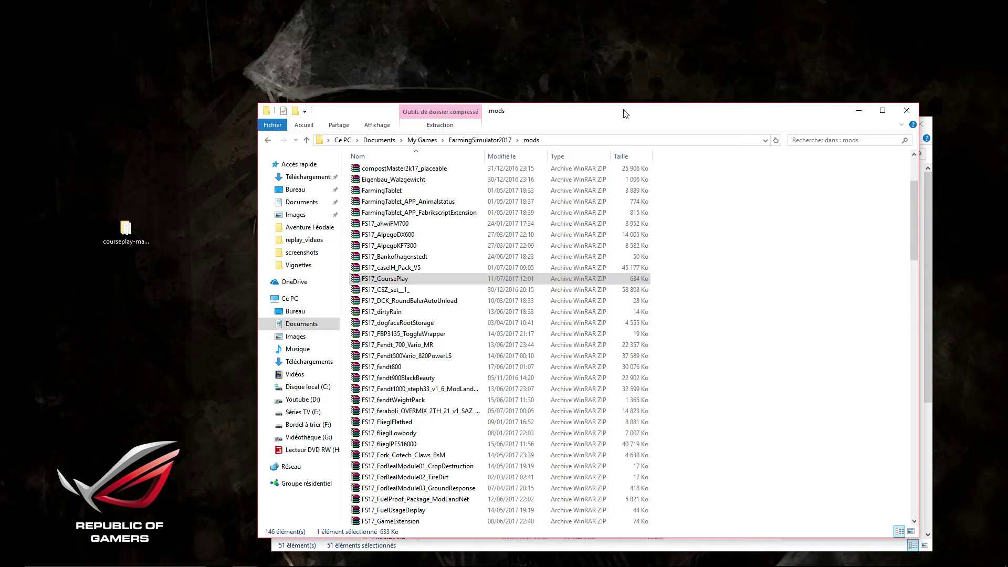
click(398, 279)
right_click(399, 279)
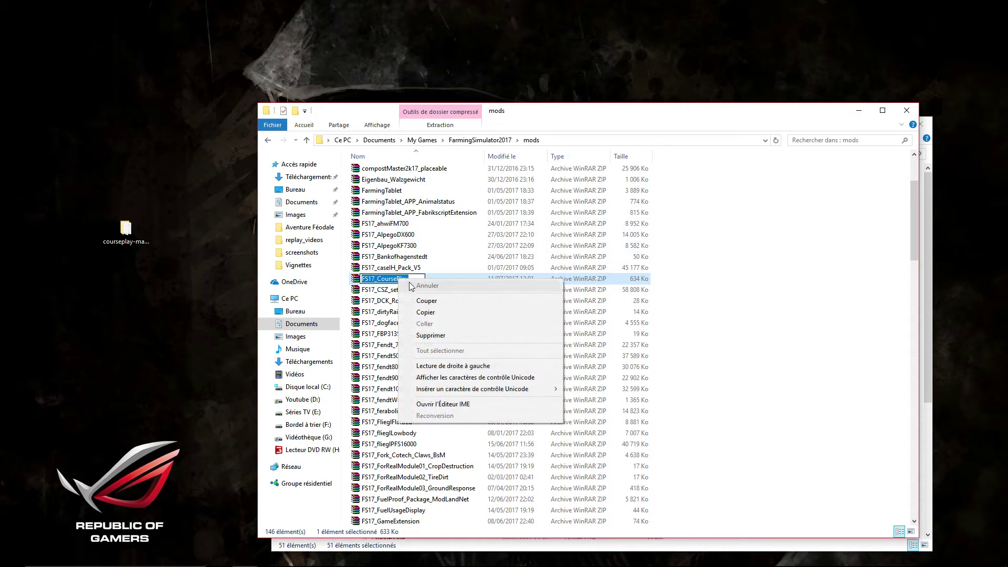
click(430, 309)
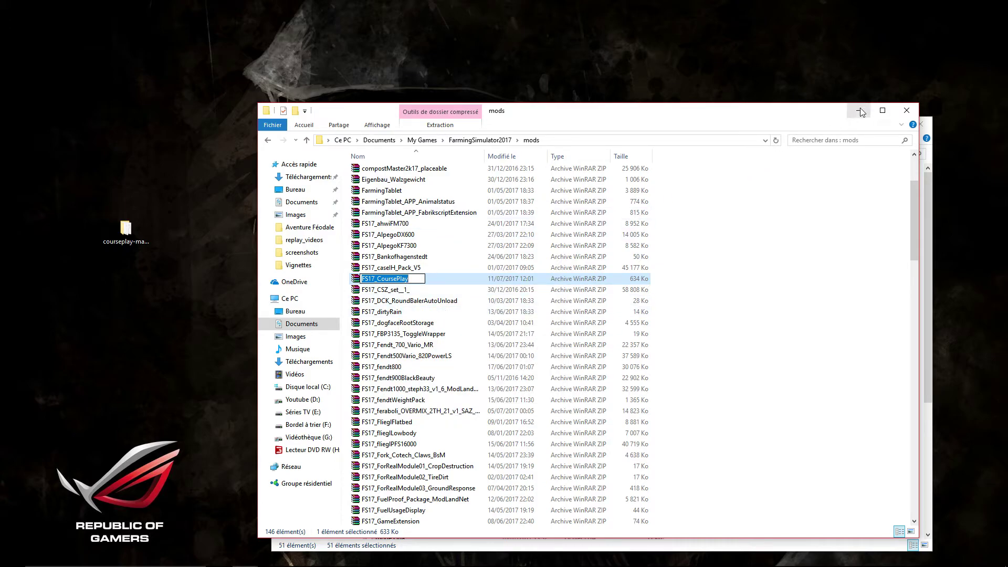
click(921, 124)
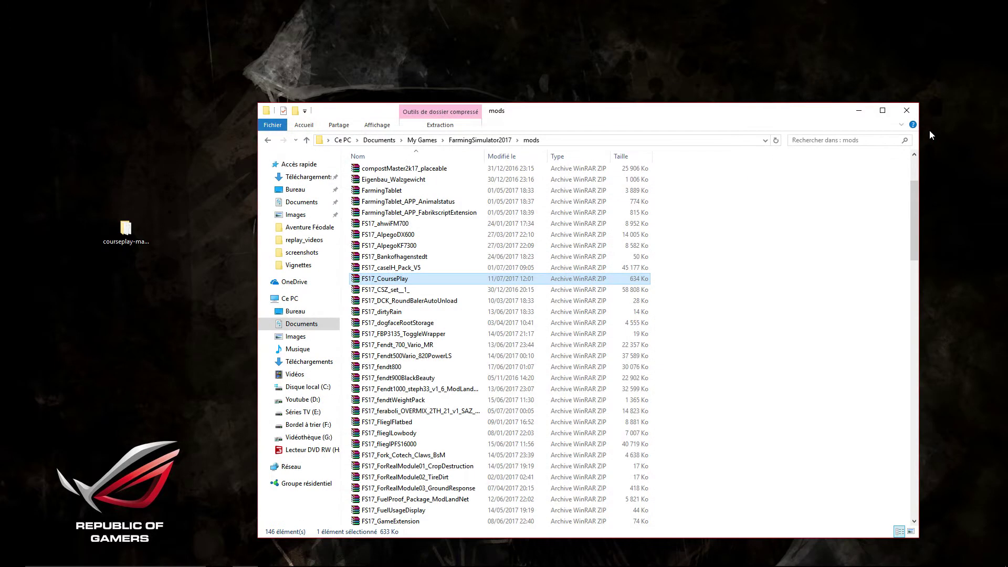
- Reopen the courseplay-master folder from the desktop and arrange it side by side with the mods folder
mouse_move(482, 560)
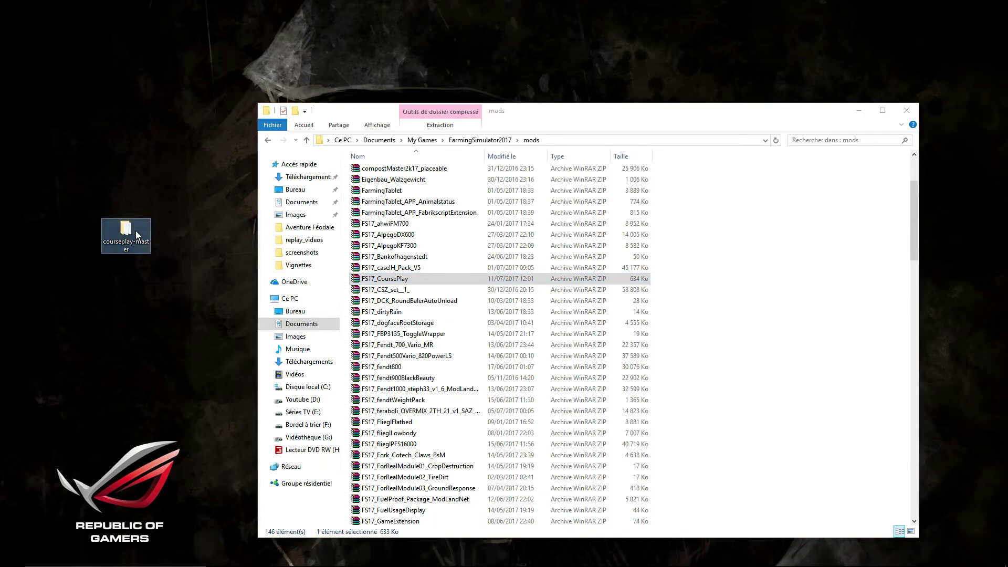
double_click(128, 230)
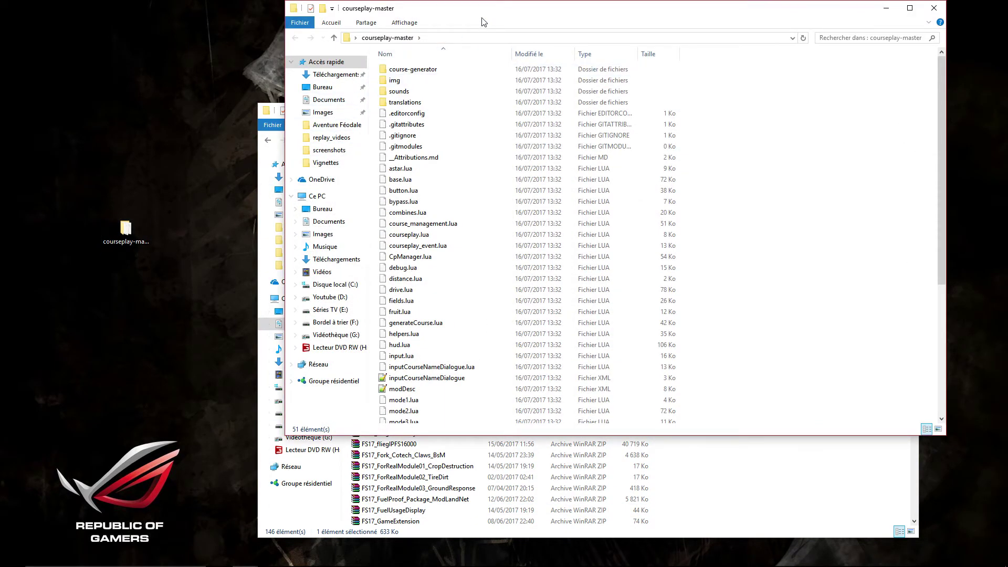
drag(536, 16, 624, 128)
drag(510, 109, 0, 79)
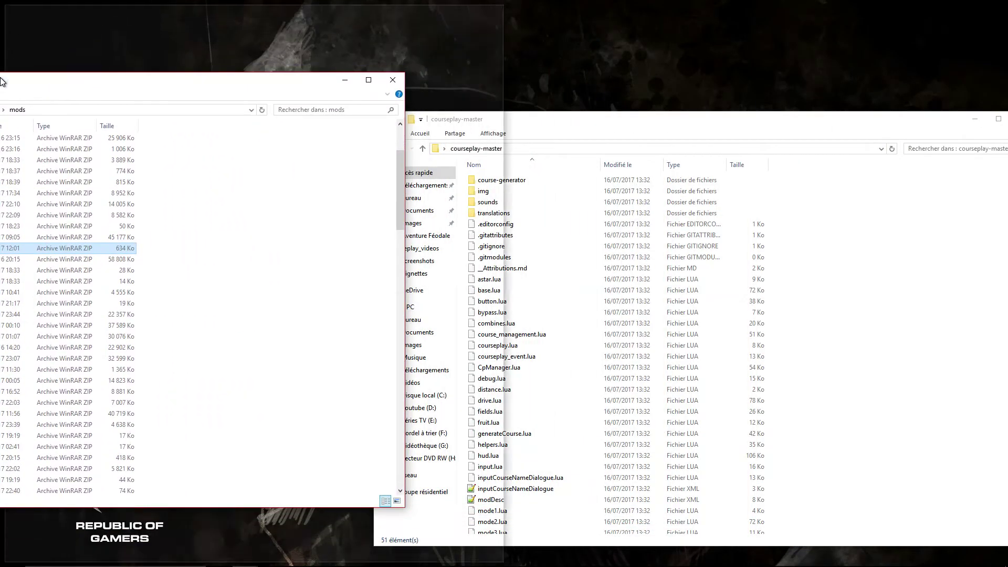
click(625, 205)
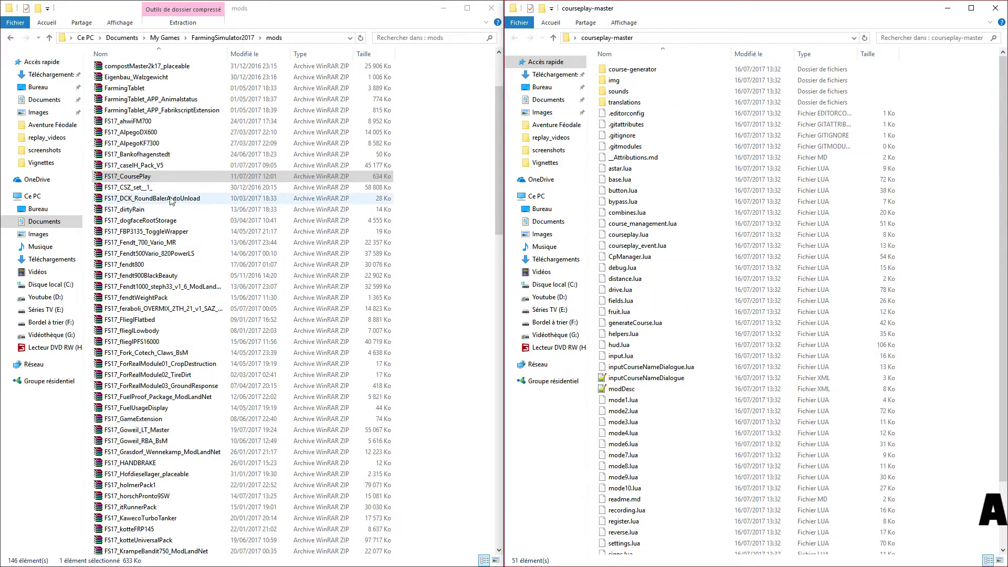
- Compress all files and folders inside courseplay-master into a ZIP archive, pasting FS17_CoursePlay as the archive name
click(621, 73)
key(ctrl+a)
right_click(621, 75)
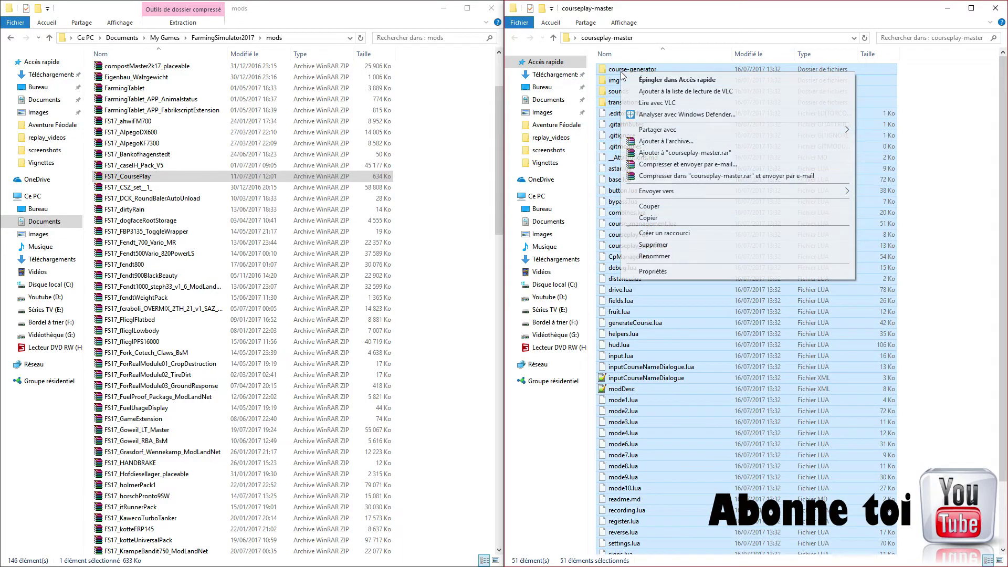
click(651, 141)
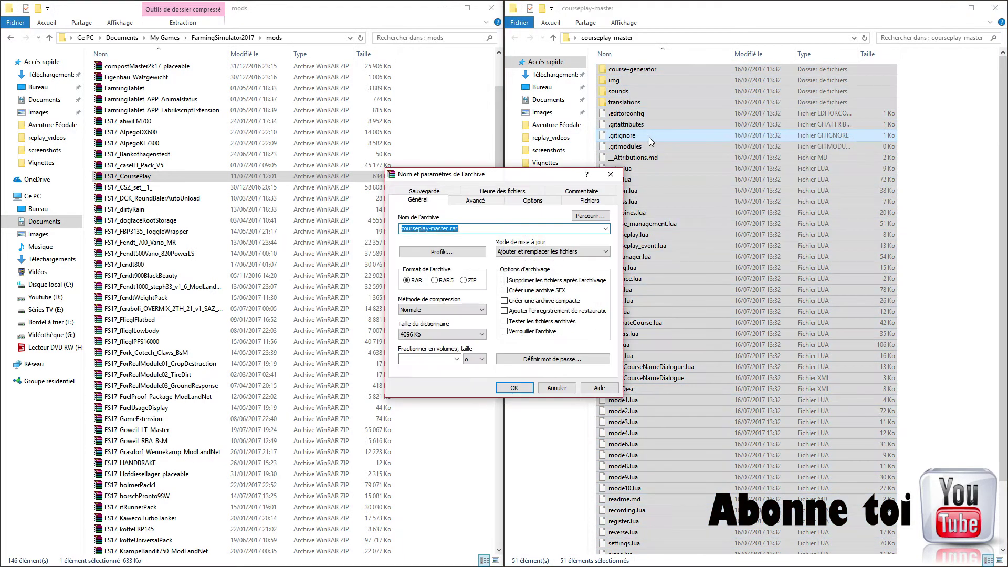
right_click(454, 232)
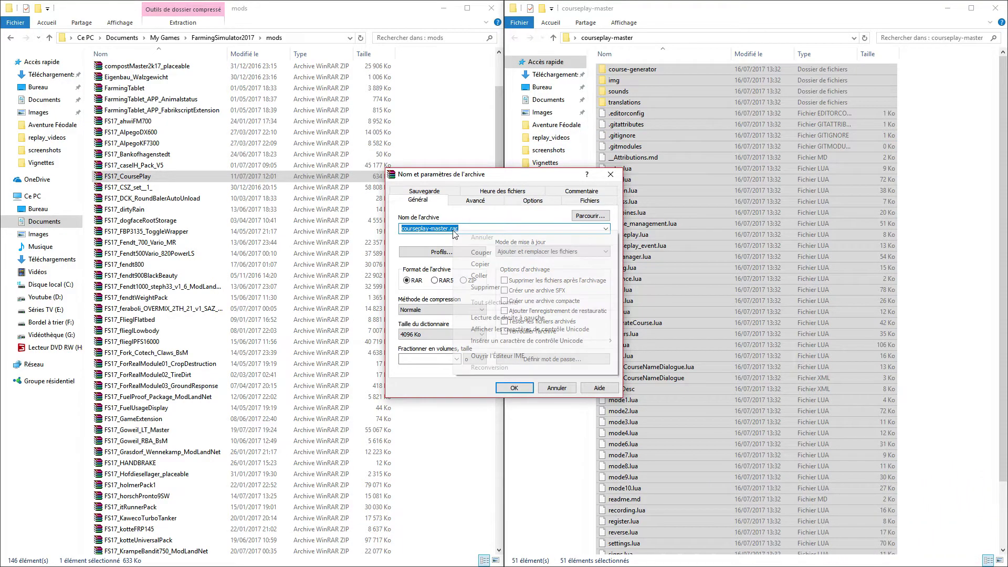
click(480, 278)
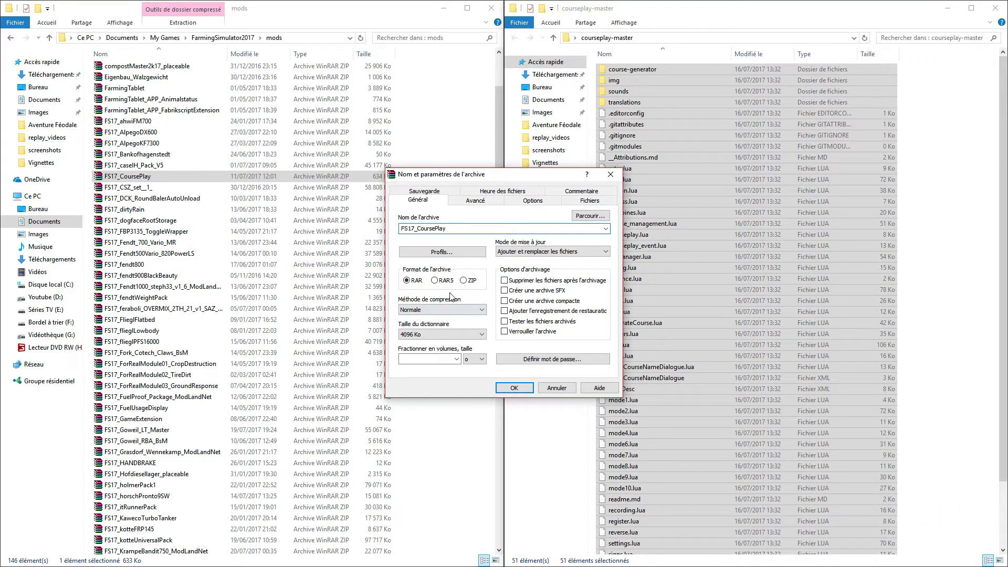
click(464, 281)
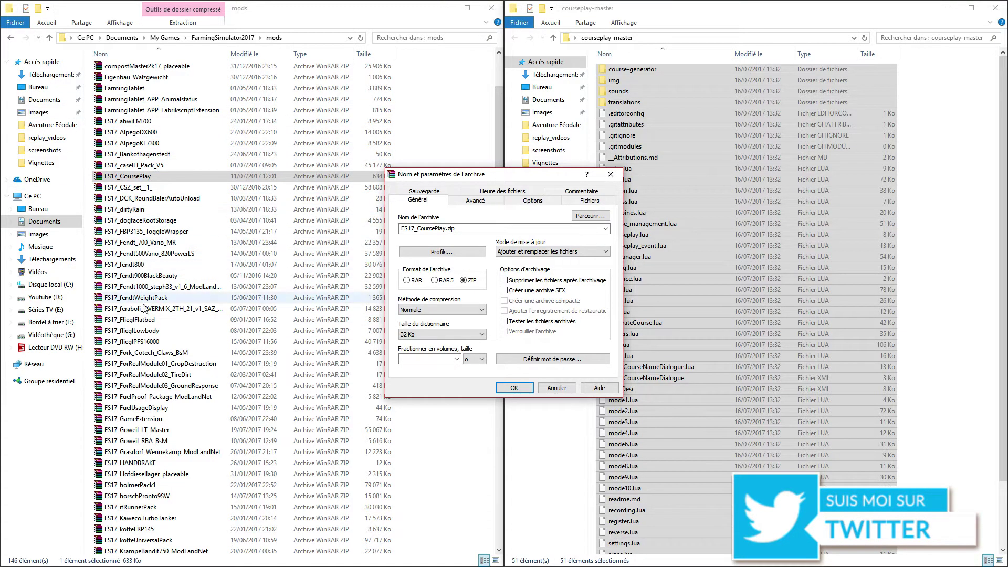
click(510, 390)
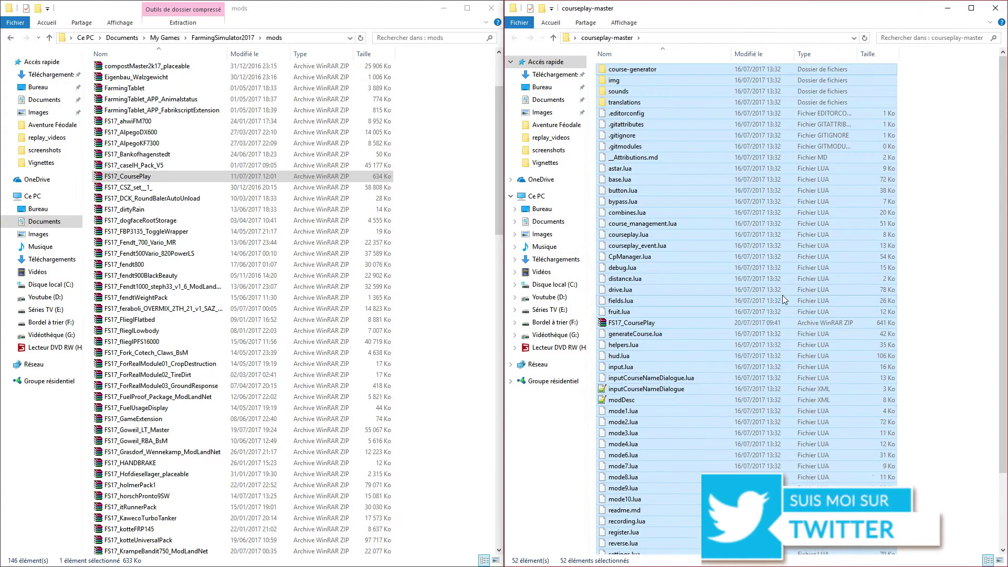
- Move the new FS17_CoursePlay archive from courseplay-master into the mods folder, replacing the existing file
click(658, 323)
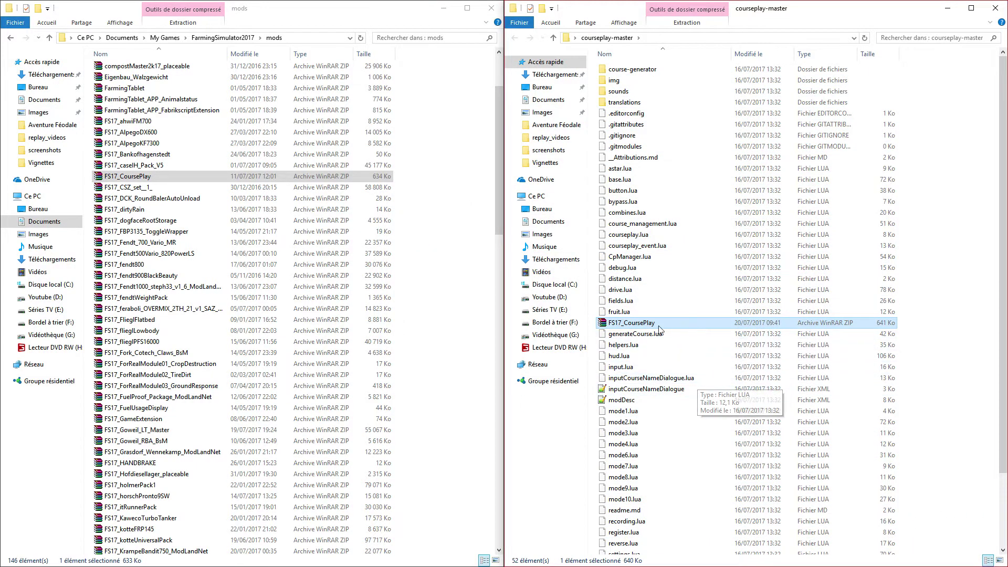
drag(645, 326, 441, 219)
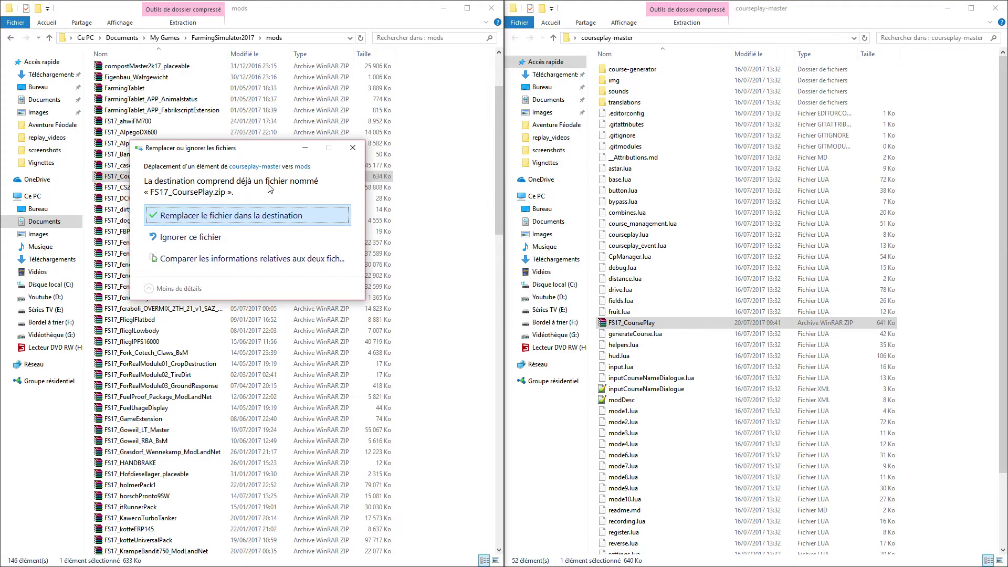
click(212, 216)
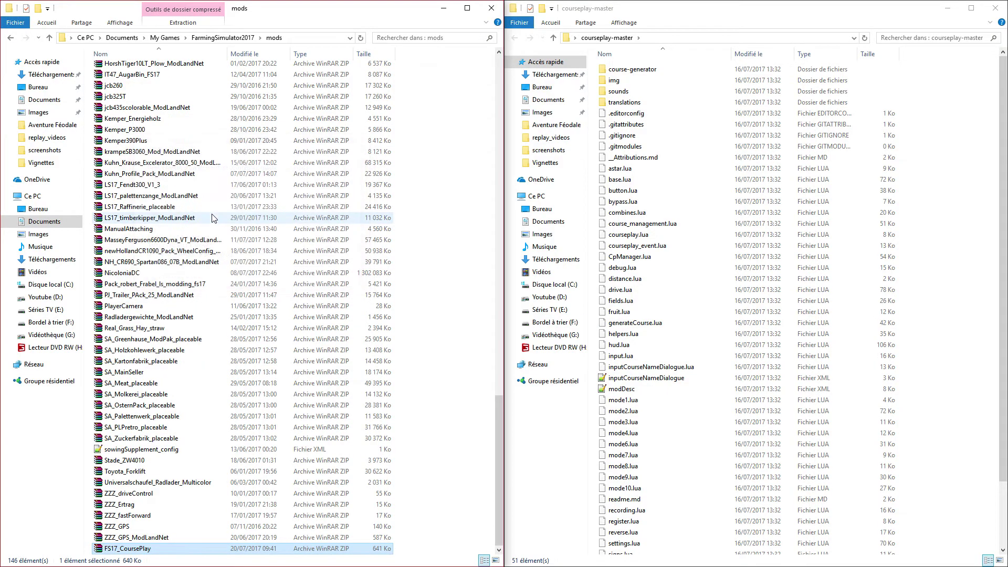
scroll(444, 291, up, 7)
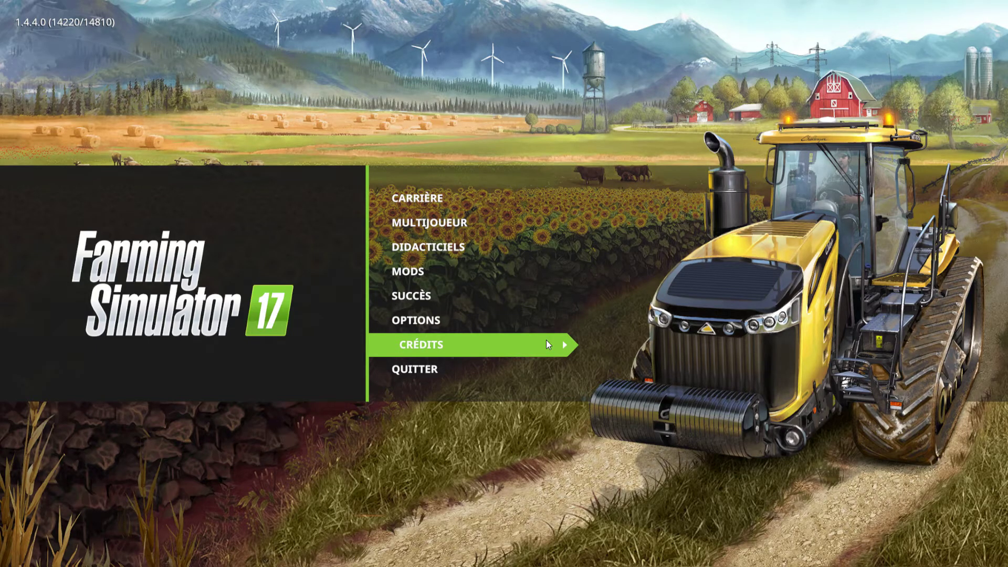
- Switch to Farming Simulator 17 and view the installed mods in the ModHub to check the Courseplay version
click(466, 271)
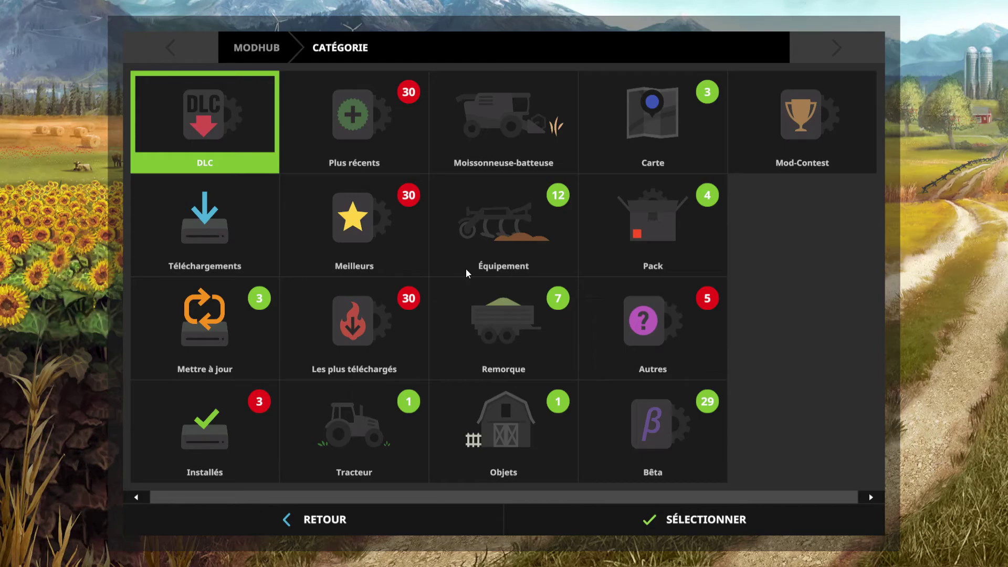
click(208, 427)
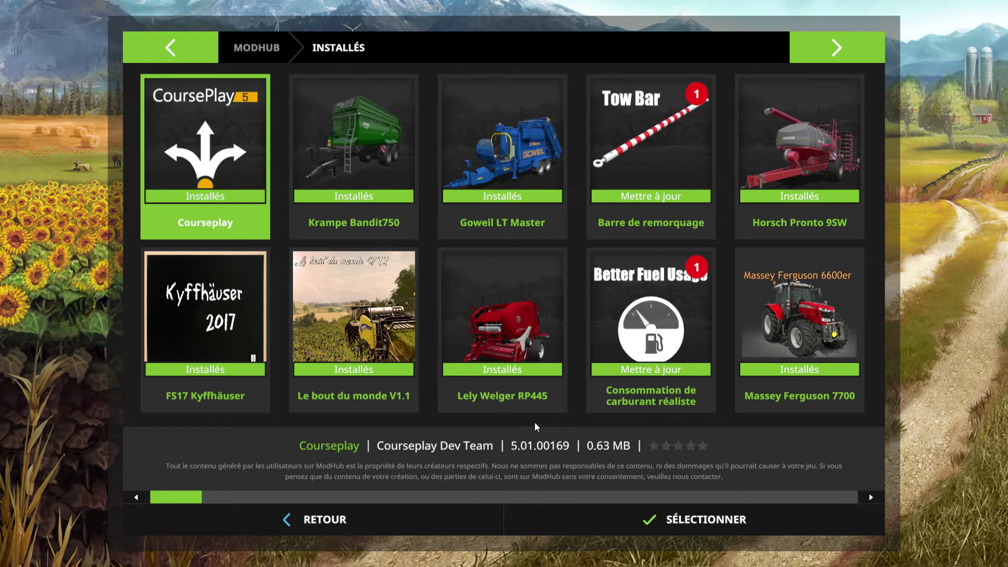